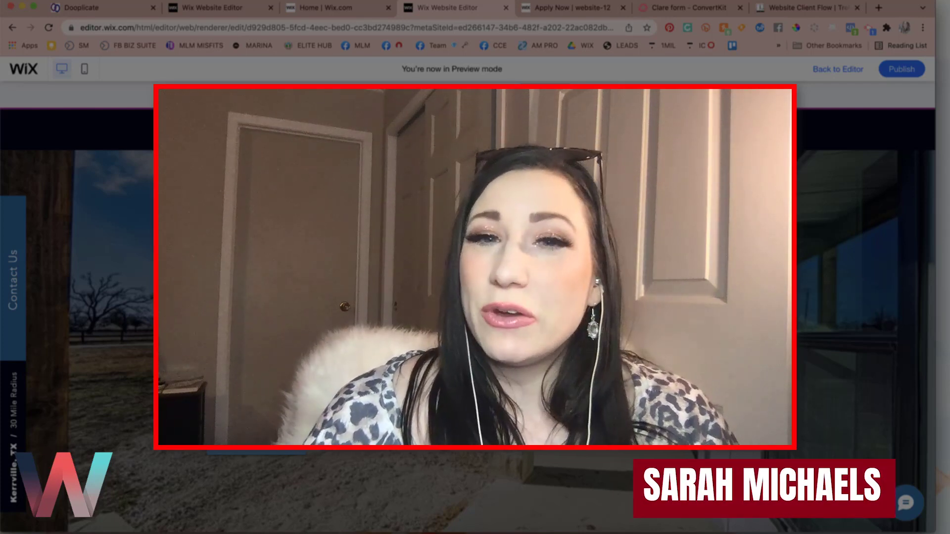
- Scroll up and down through the barndominium site preview
scroll(475, 296, "down", 10)
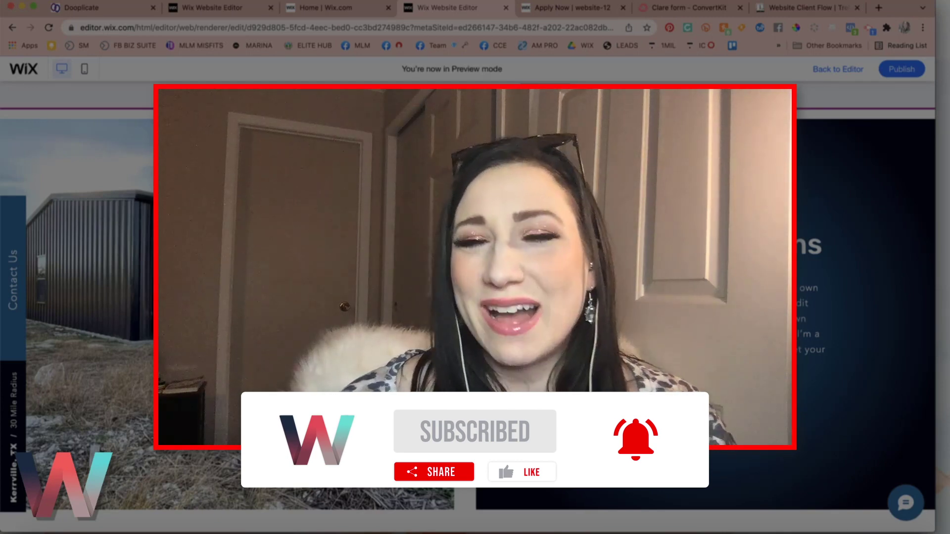
scroll(475, 297, "up", 1)
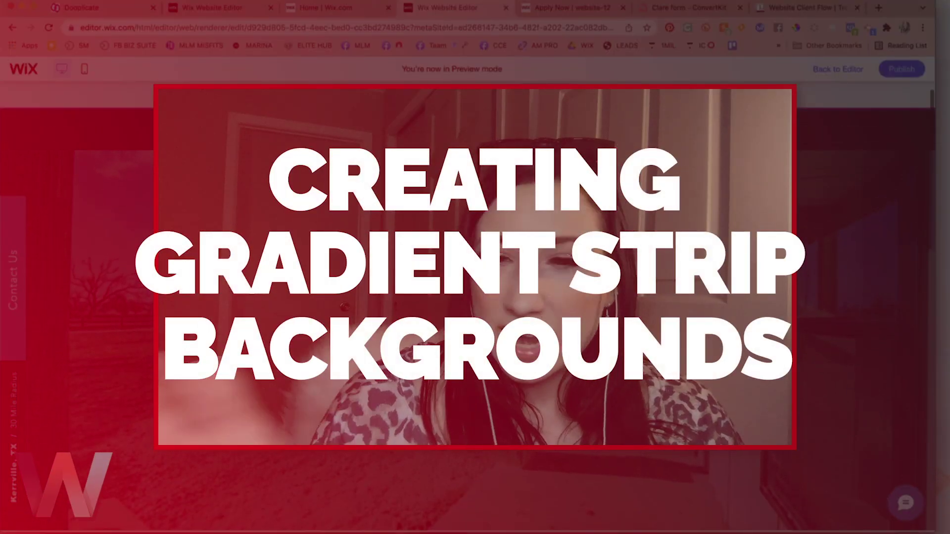
scroll(475, 297, "down", 3)
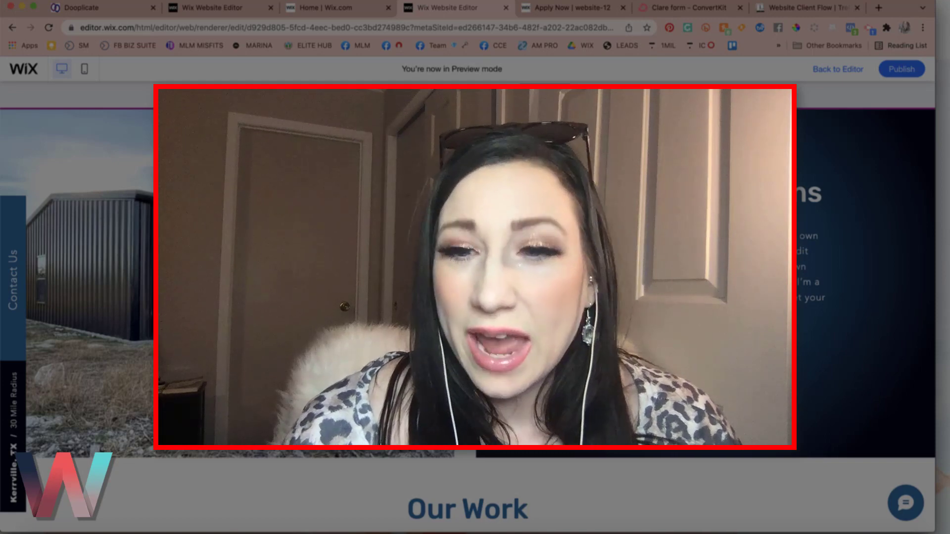
scroll(475, 297, "up", 2)
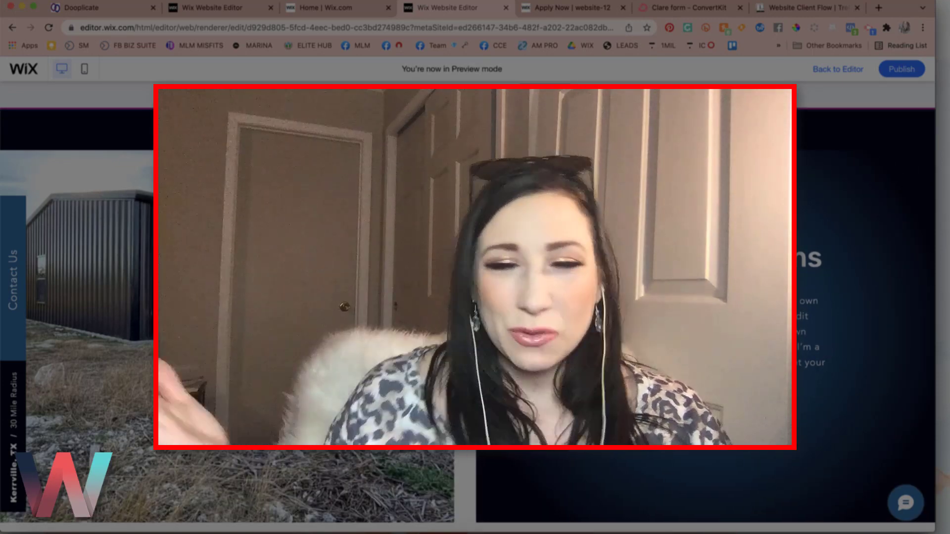
scroll(712, 337, "down", 2)
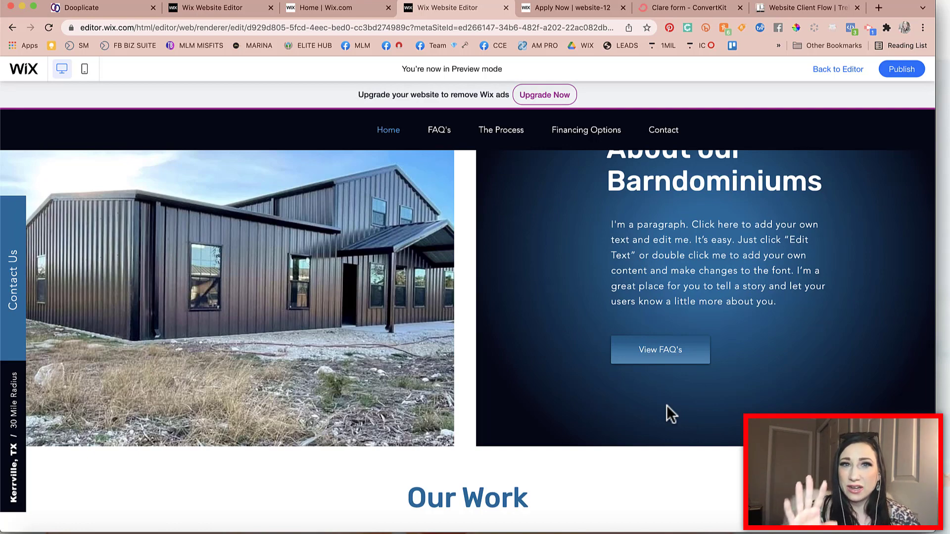
scroll(667, 405, "down", 8)
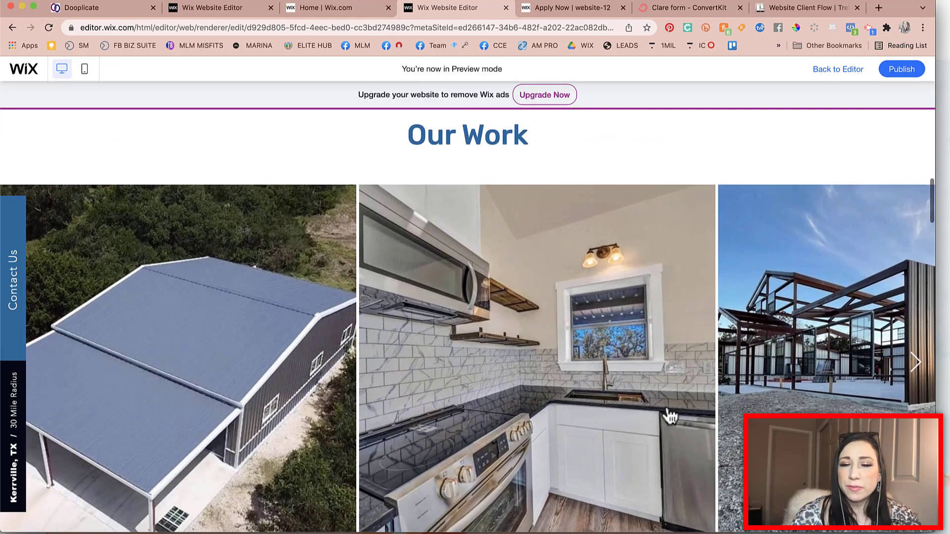
scroll(755, 164, "up", 8)
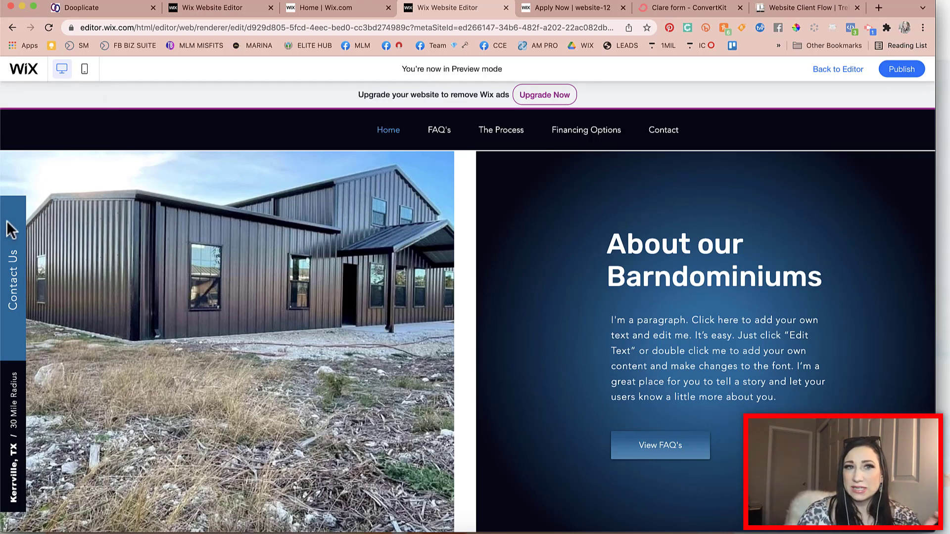
- Switch to the second Wix Editor tab showing the 'Makes You Stand Out Online' hero
left_click(244, 6)
scroll(438, 224, "down", 4)
scroll(440, 225, "up", 5)
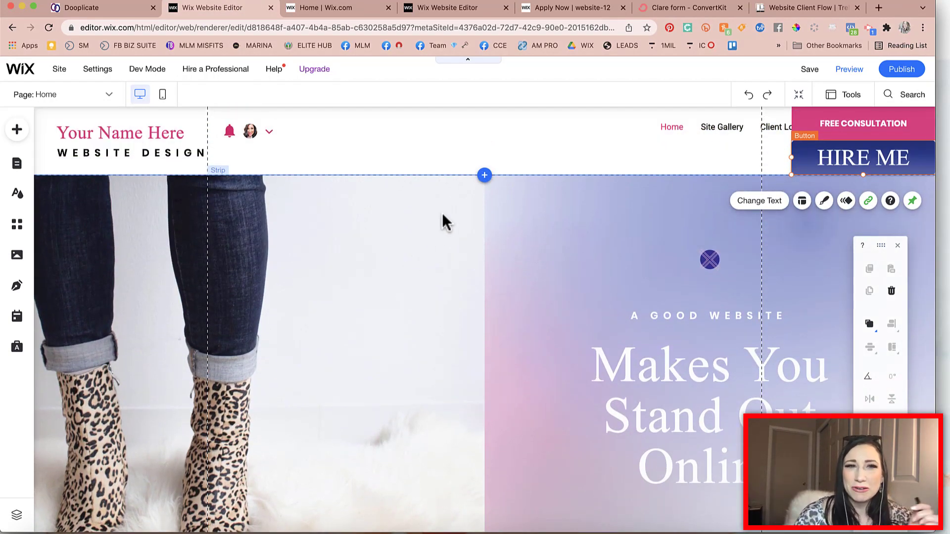
left_click(510, 221)
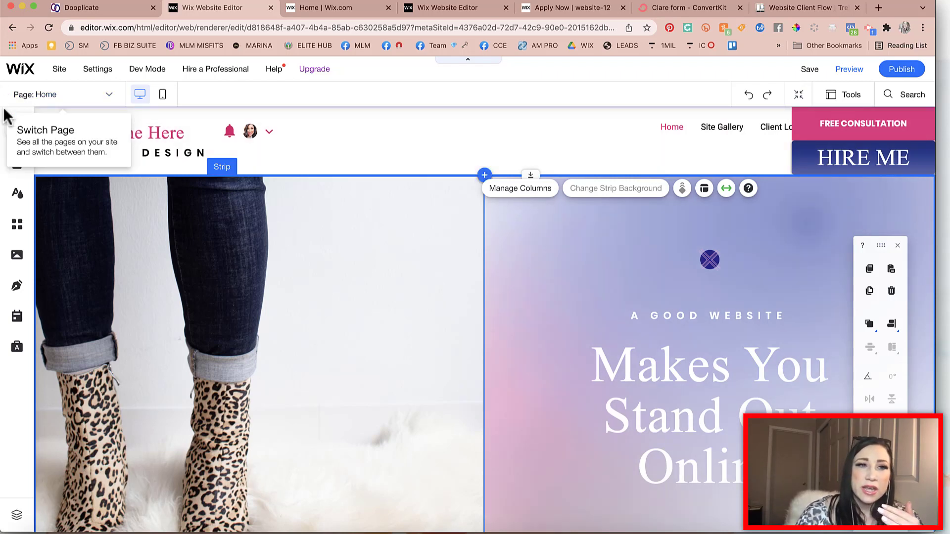
left_click(18, 131)
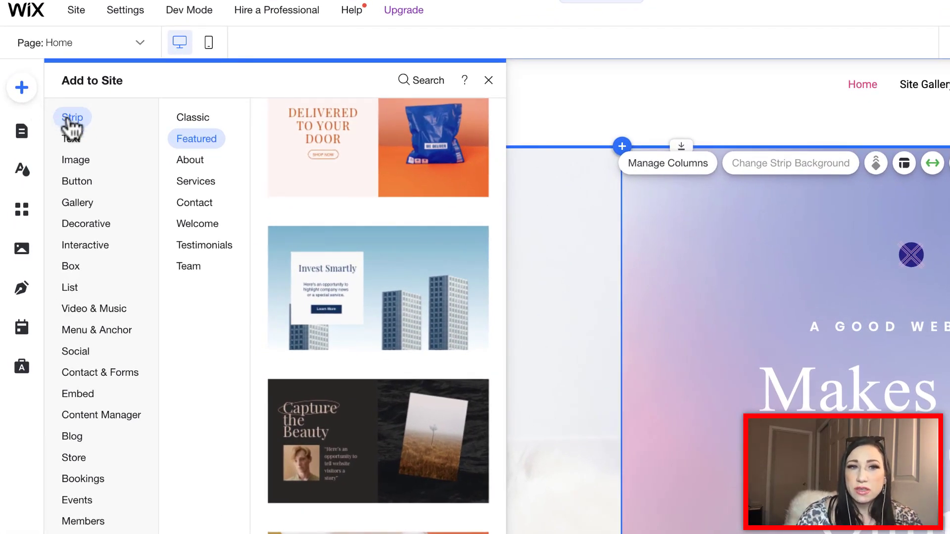
scroll(303, 140, "up", 8)
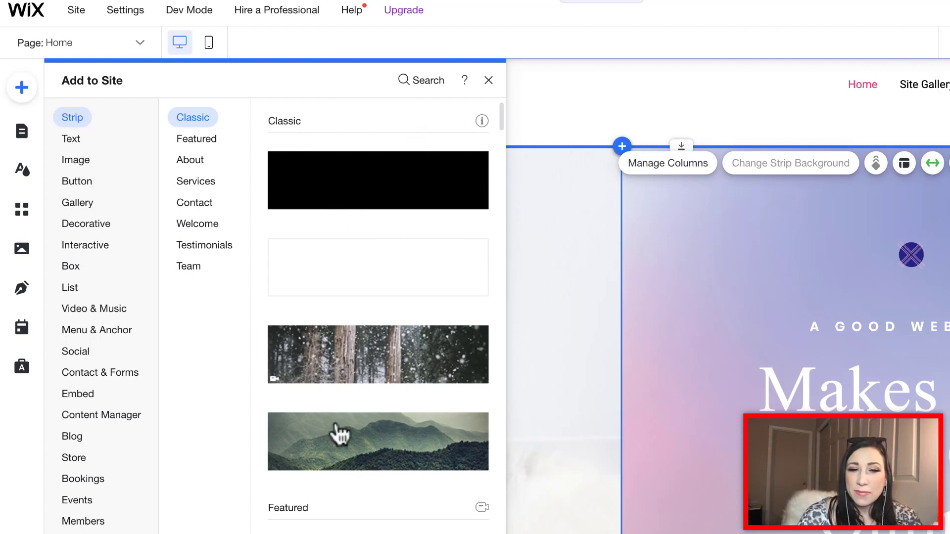
left_click(488, 80)
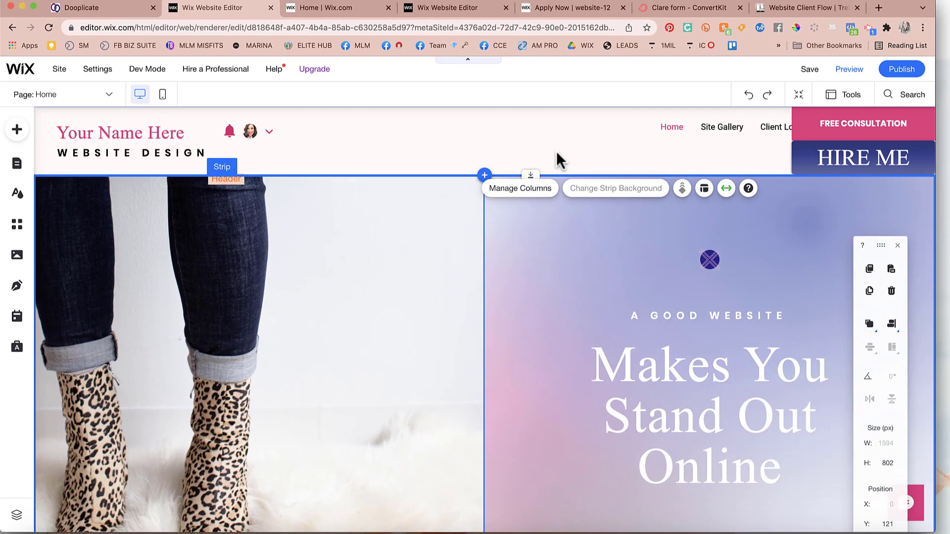
- Select Column 2 of the hero strip and bring up its Change Column Background settings
scroll(595, 266, "down", 5)
scroll(596, 266, "up", 3)
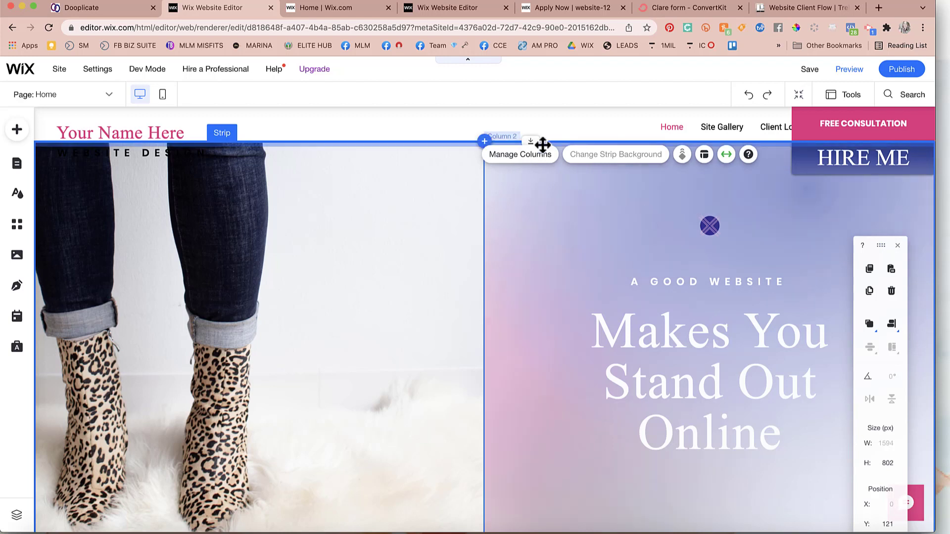
left_click(599, 217)
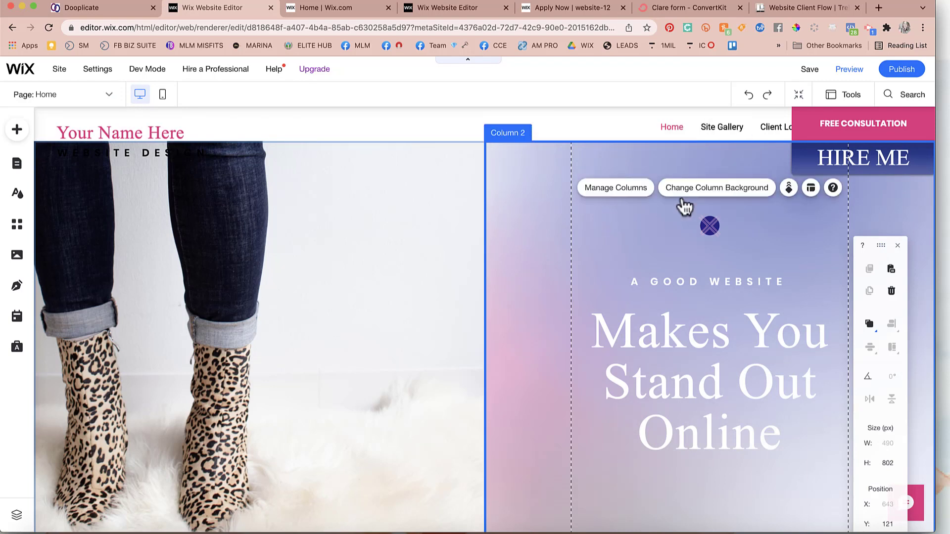
left_click(701, 191)
- Colour the hero's right column with the solid pink theme swatch, then switch it to a gradient
left_click(337, 255)
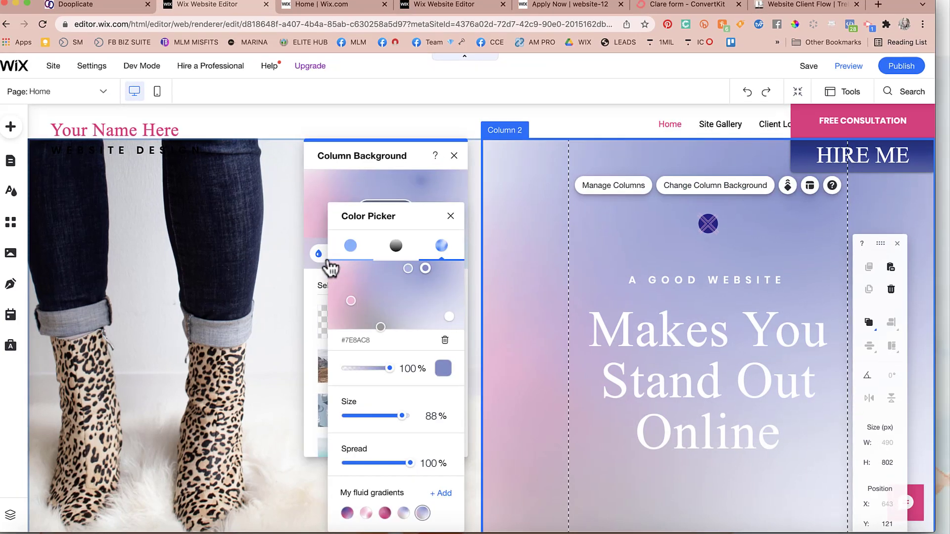
left_click(355, 247)
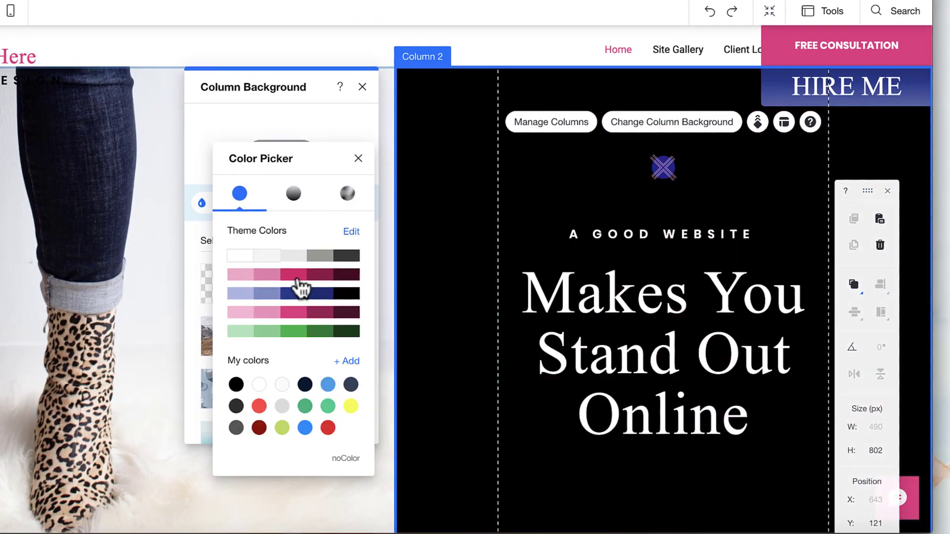
left_click(297, 279)
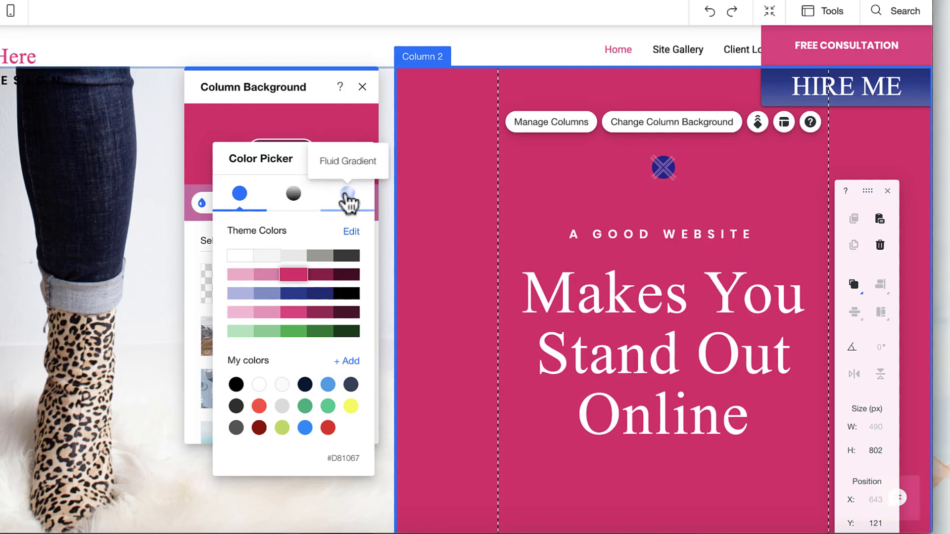
left_click(290, 201)
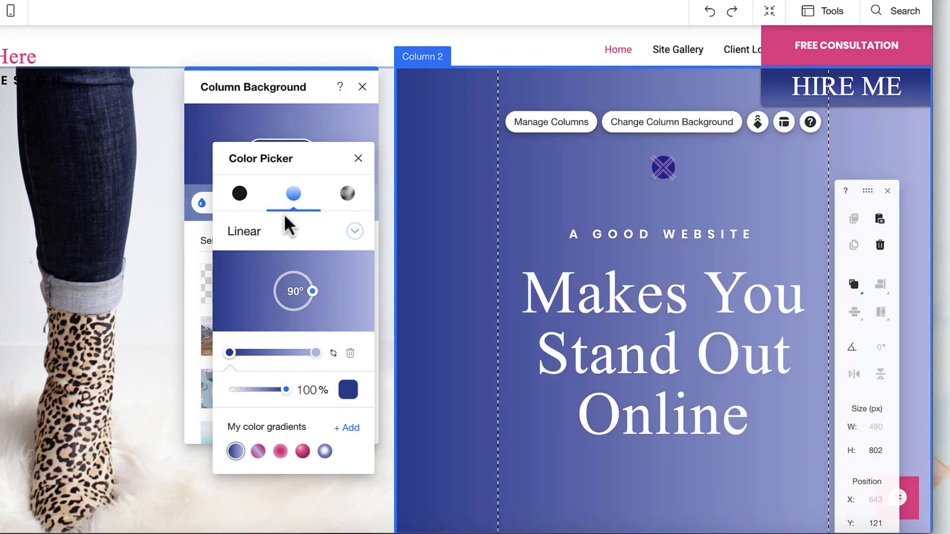
- Keep the gradient Linear and rotate its angle from 90° to 14°
left_click(286, 242)
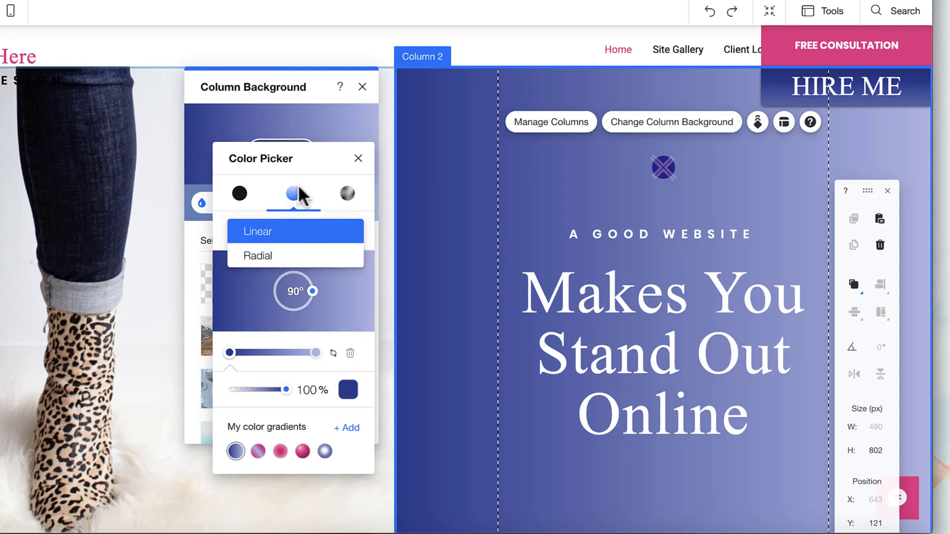
left_click(279, 242)
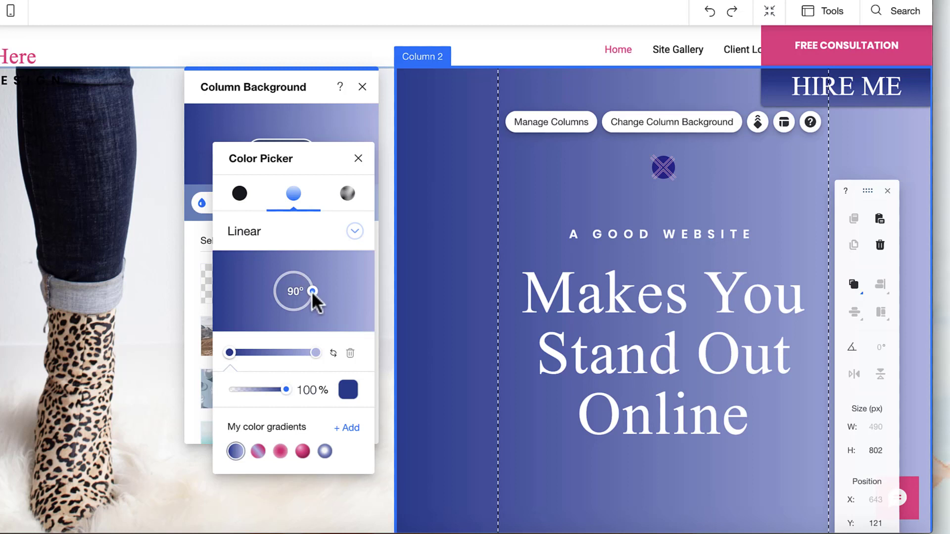
left_click_drag(312, 290, 296, 274)
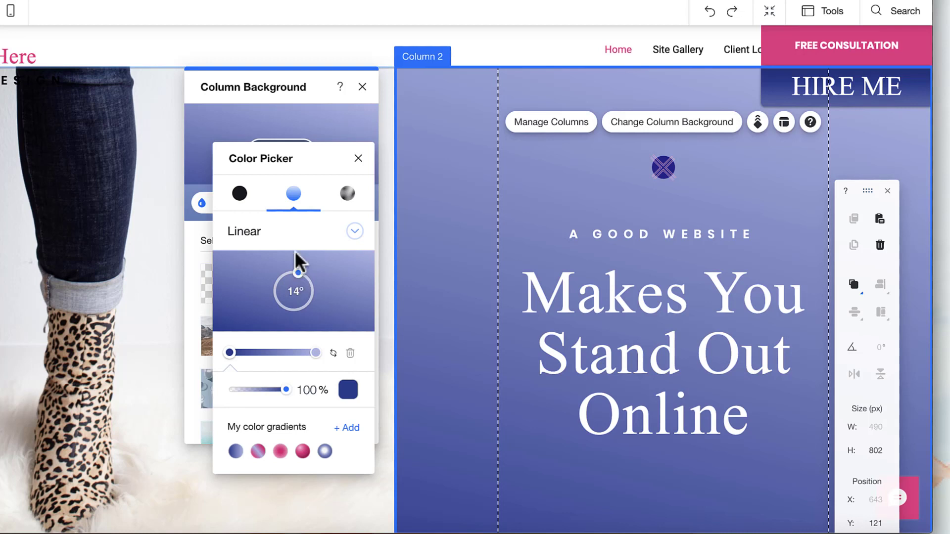
- Change the gradient to Radial and drag its centre back to the middle of the column
left_click(278, 245)
left_click(273, 256)
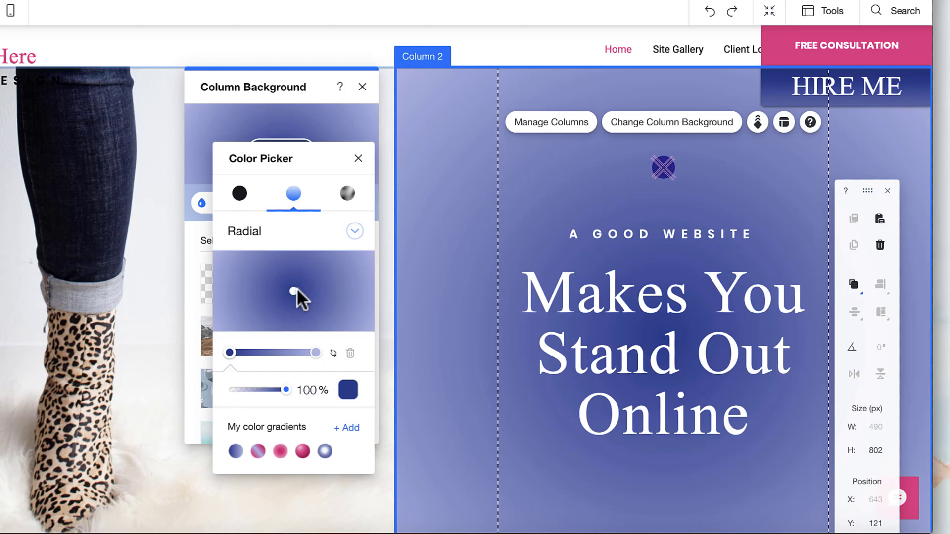
left_click_drag(296, 287, 353, 267)
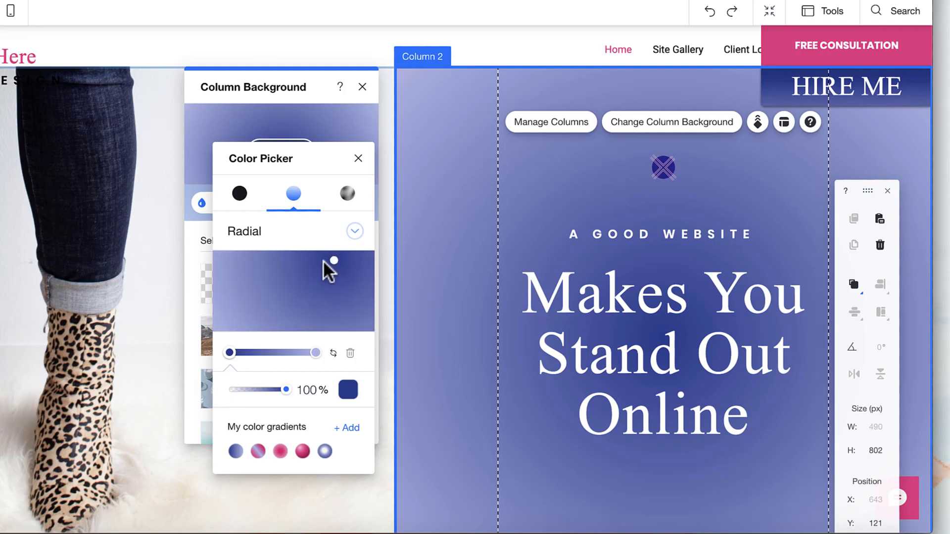
left_click_drag(314, 260, 292, 292)
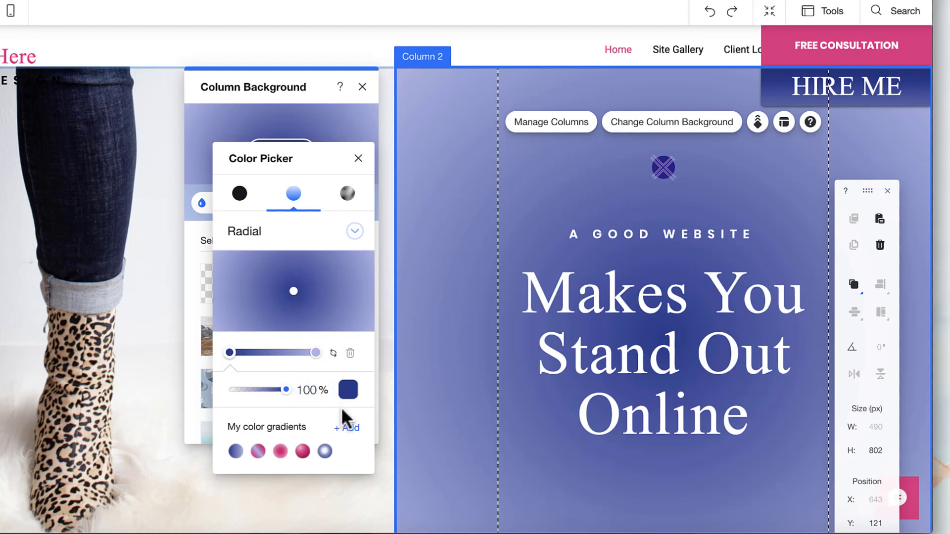
- Set the gradient's centre stop to mid grey #999997 from the theme colours
left_click(348, 393)
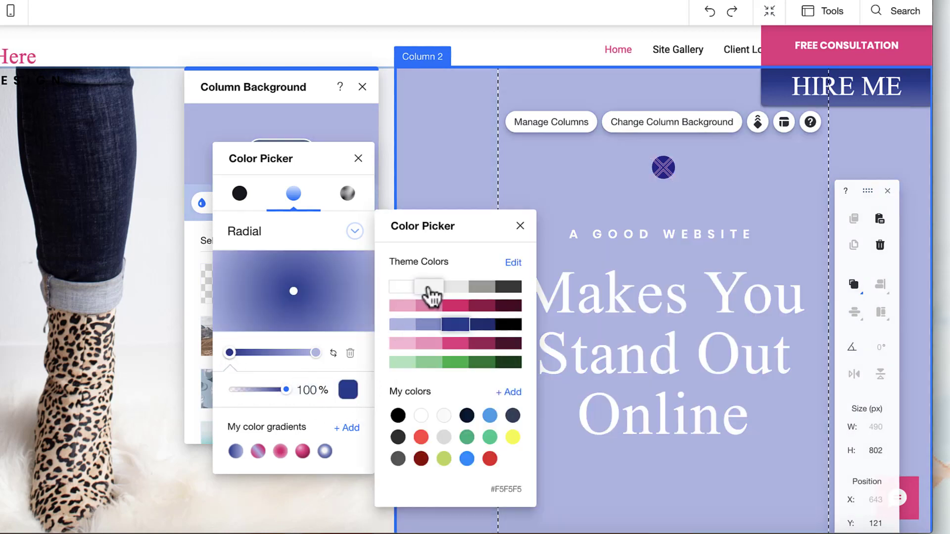
left_click(431, 292)
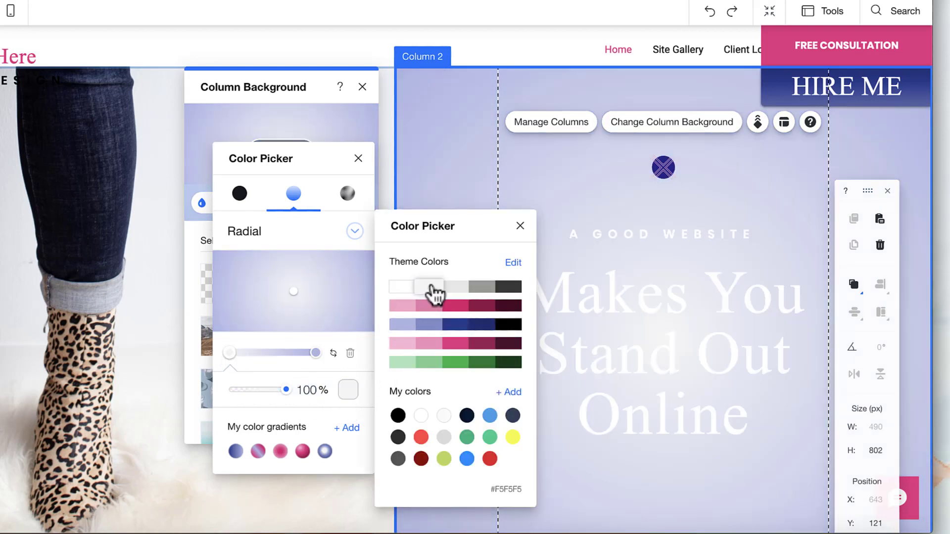
left_click(454, 291)
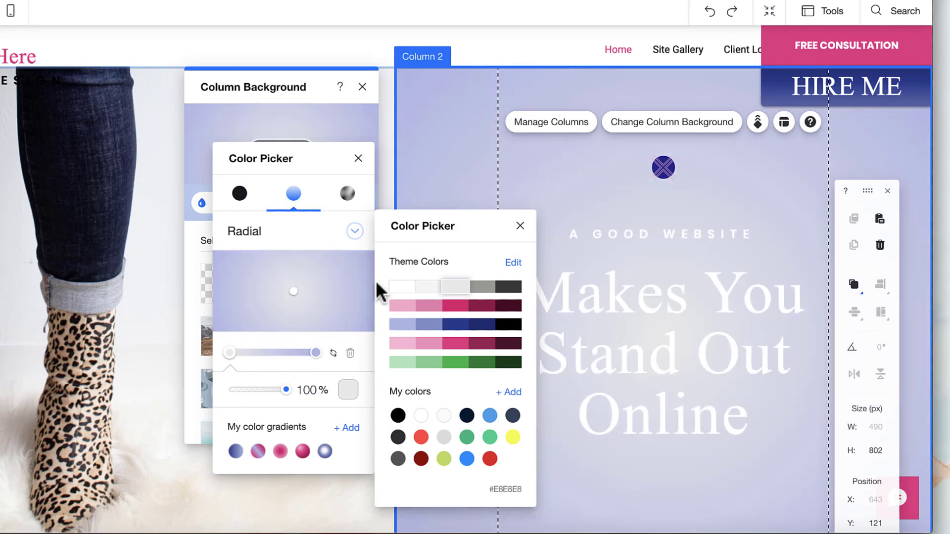
left_click(482, 288)
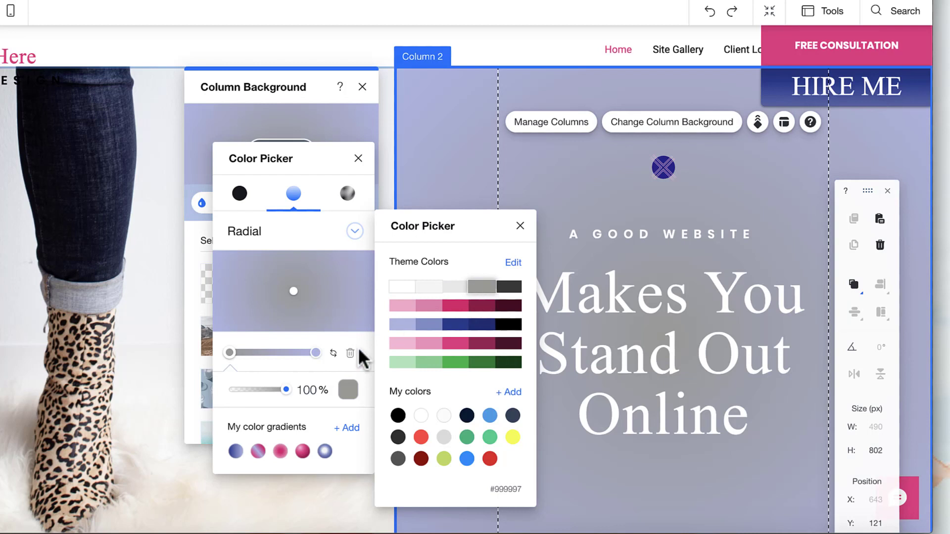
left_click(520, 225)
- Recolour the centre stop from the theme swatches and set the outer stop to navy #1E2B73
left_click(315, 352)
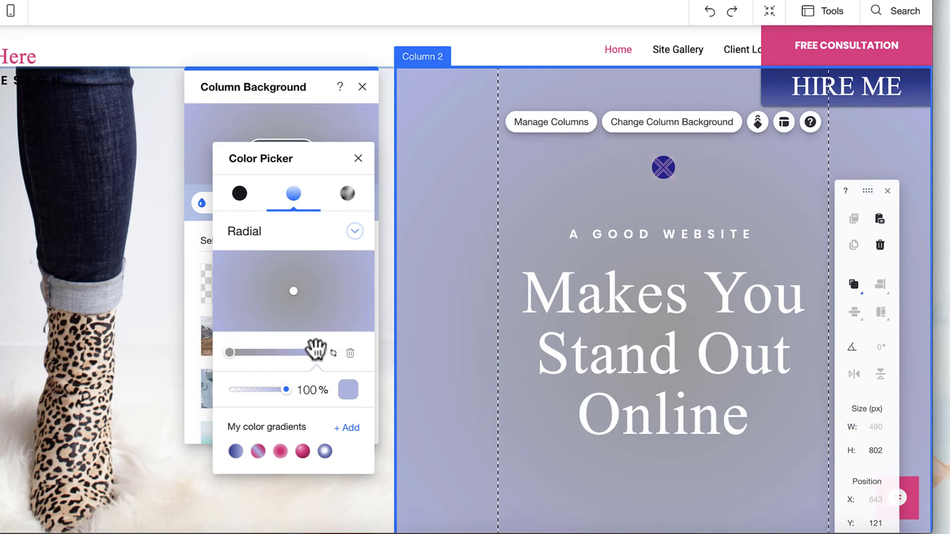
left_click(229, 352)
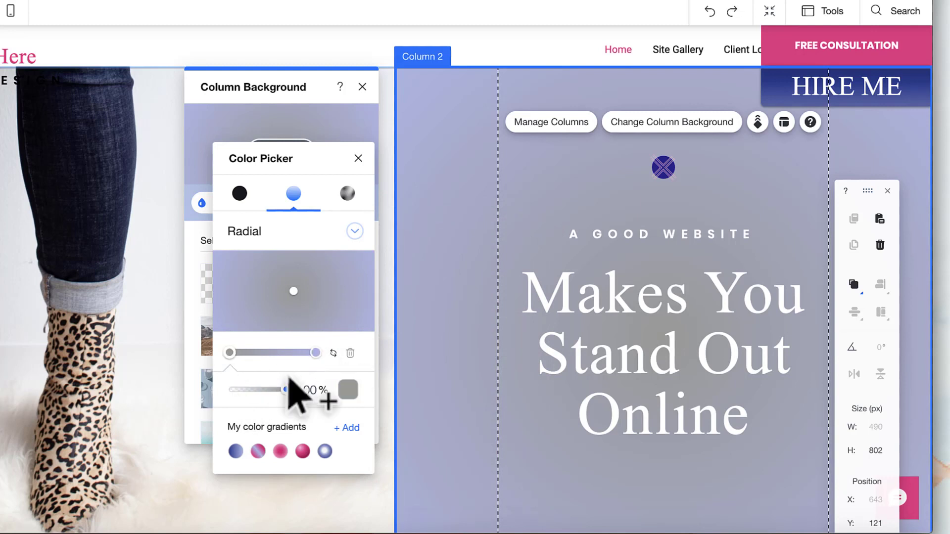
left_click(348, 388)
left_click(437, 324)
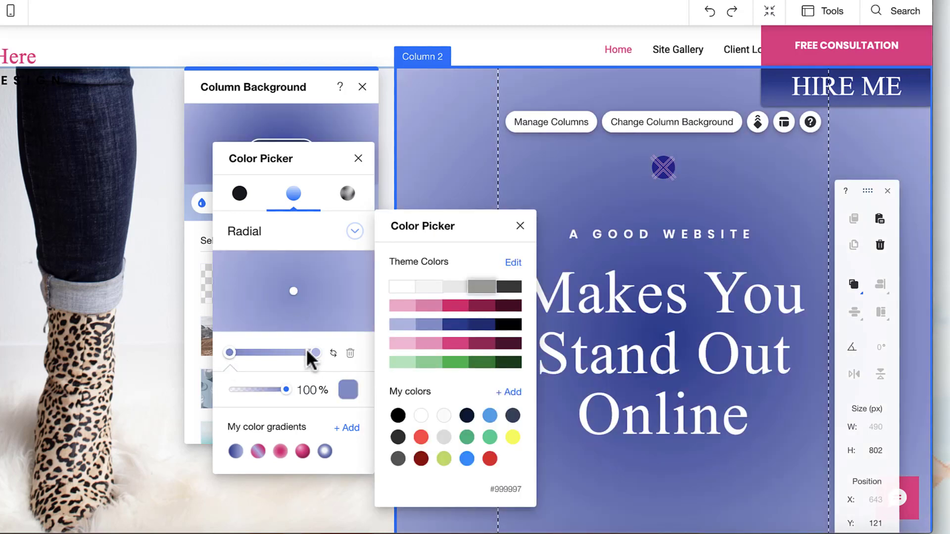
left_click(313, 353)
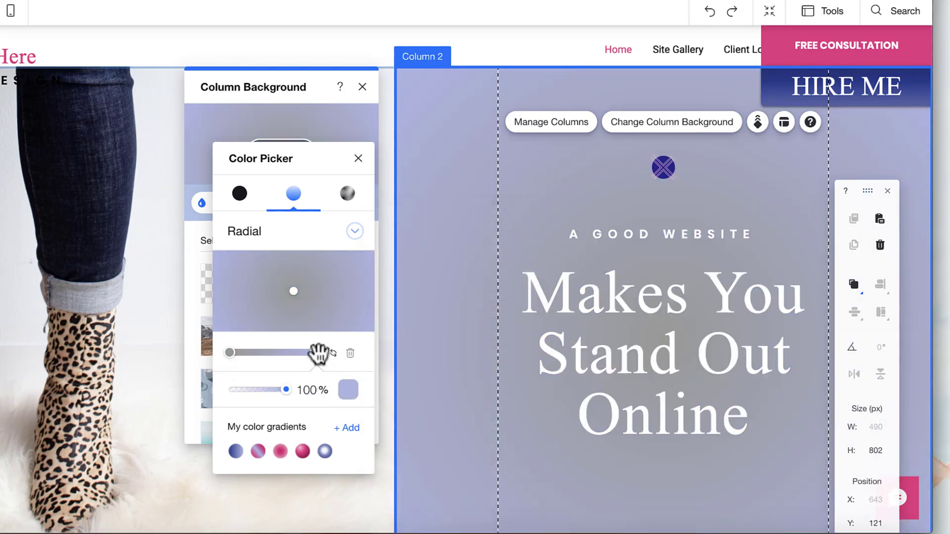
left_click(348, 390)
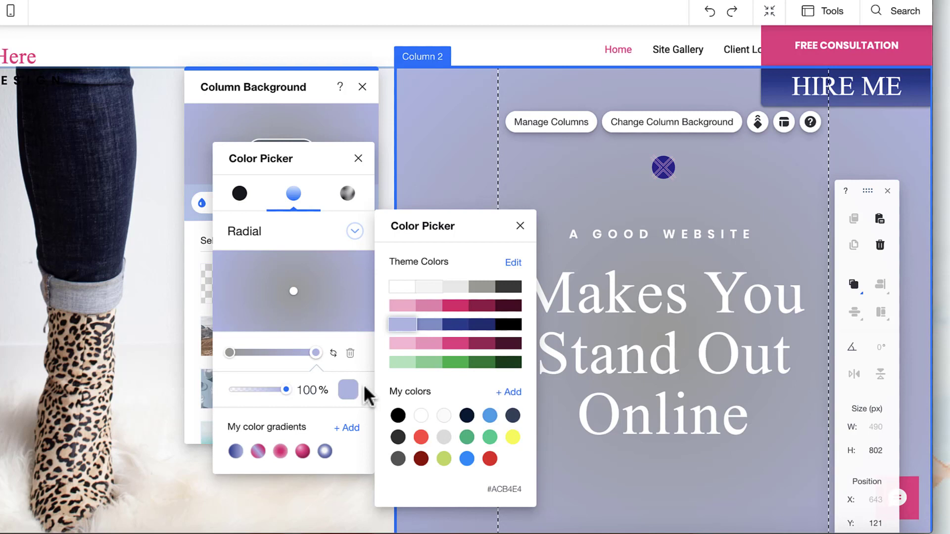
left_click(482, 325)
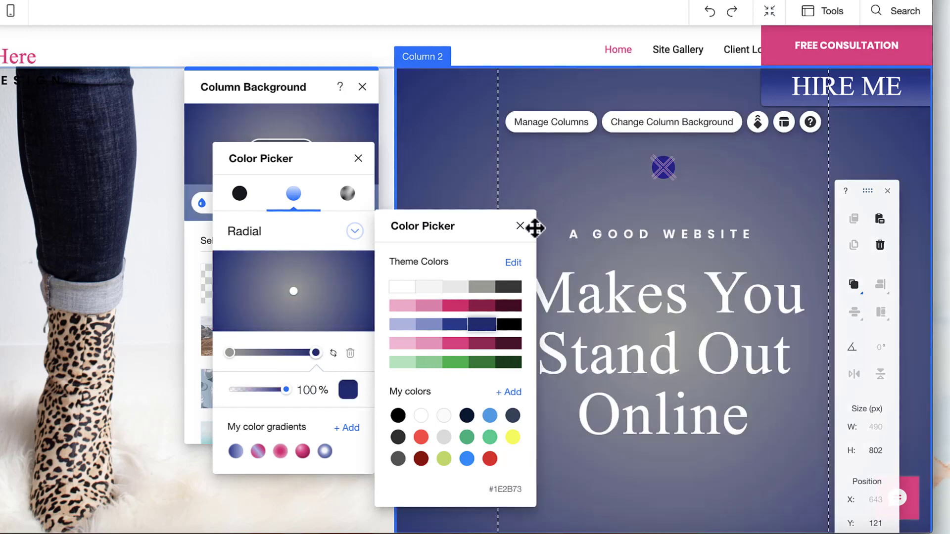
left_click(520, 226)
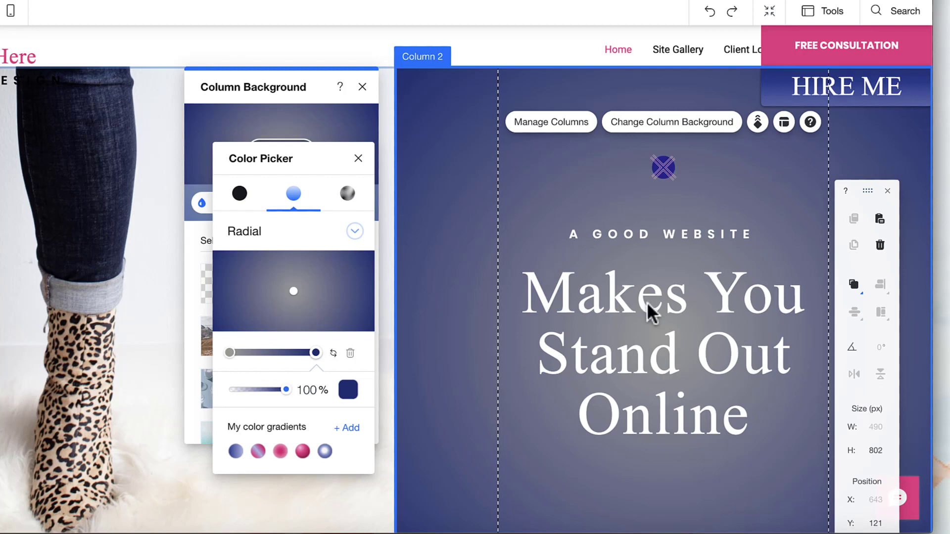
left_click(348, 198)
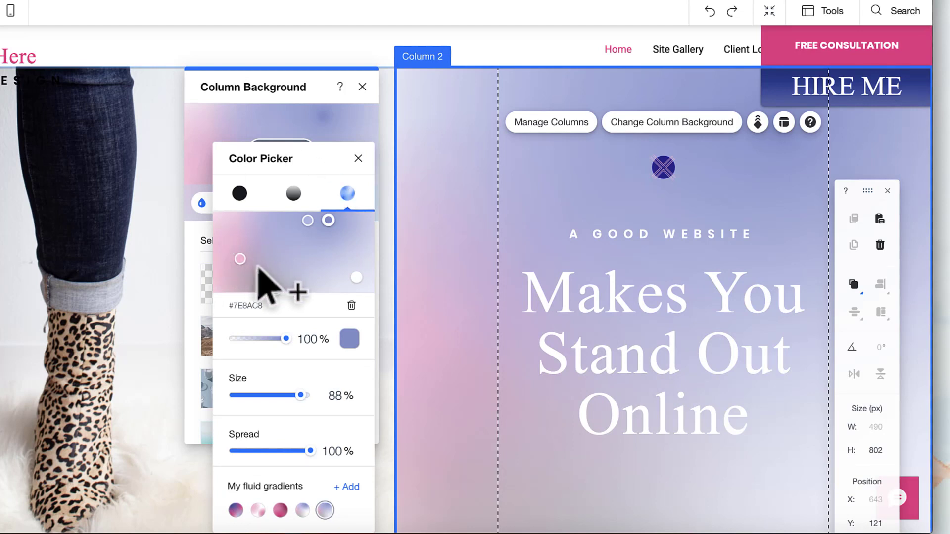
left_click_drag(240, 259, 238, 237)
left_click(276, 289)
left_click_drag(276, 266, 303, 264)
left_click(304, 221)
left_click_drag(303, 223, 361, 243)
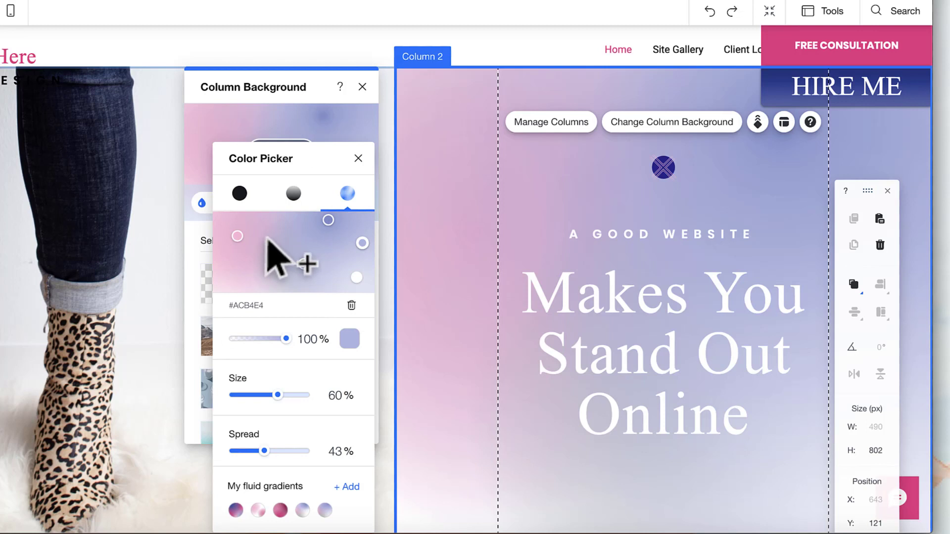
left_click(293, 193)
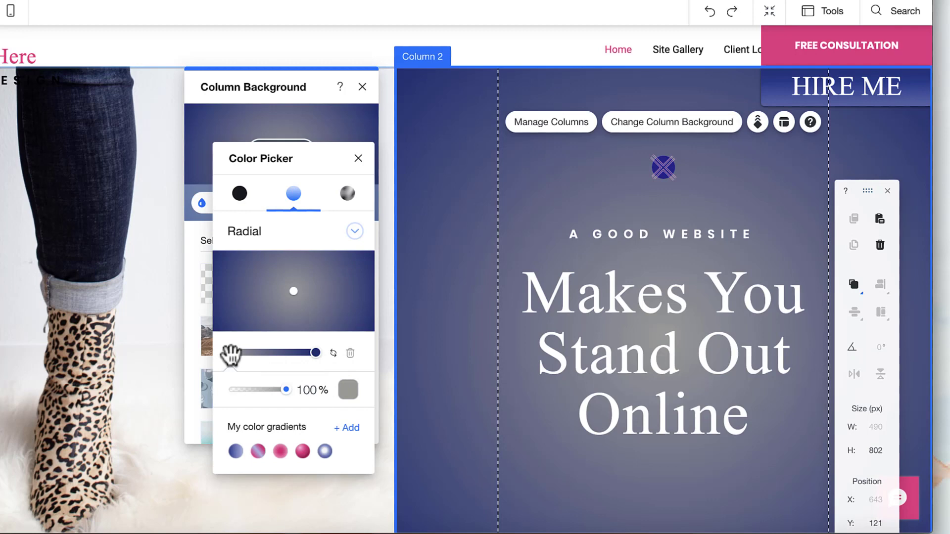
- Make the centre stop pink #E52C7D at 100% opacity and save the gradient to My color gradients
left_click(348, 390)
left_click(456, 343)
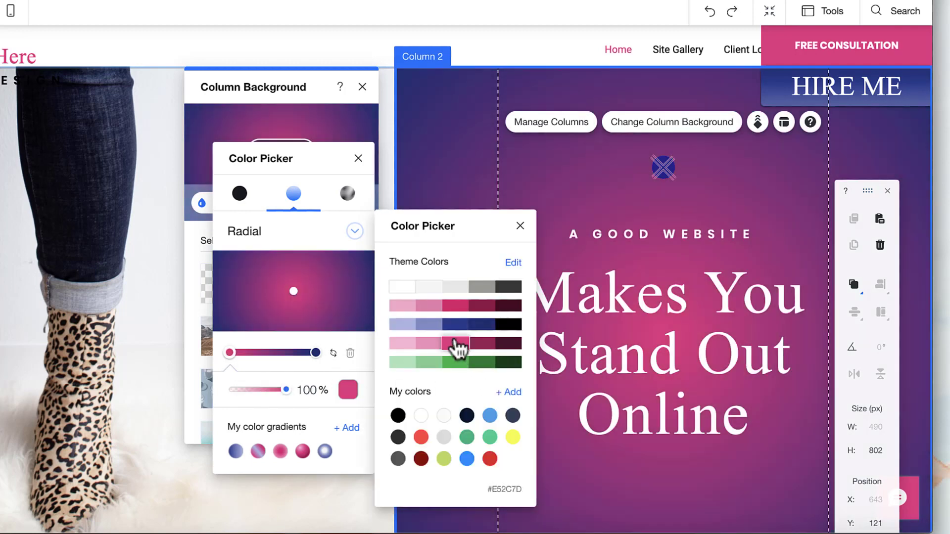
left_click(358, 371)
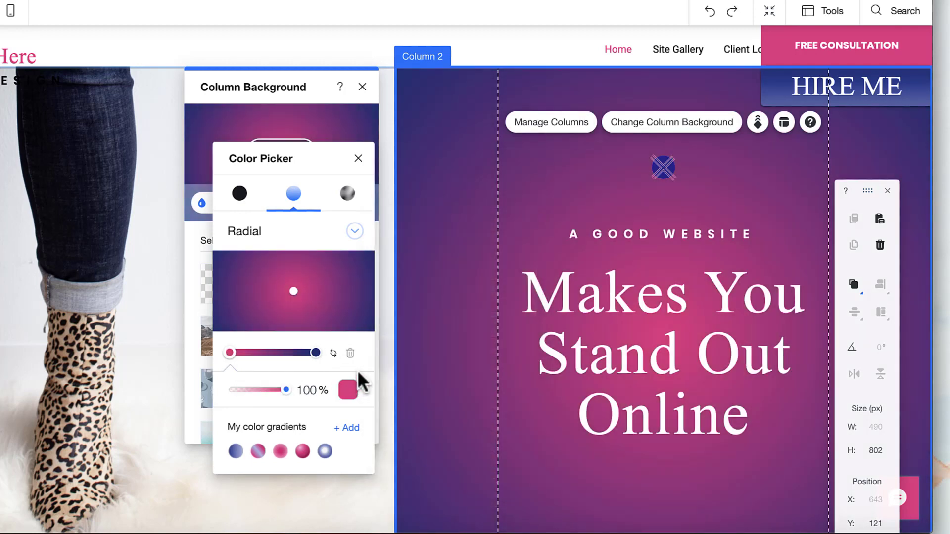
left_click_drag(286, 390, 248, 398)
left_click(305, 391)
type("100")
left_click(346, 429)
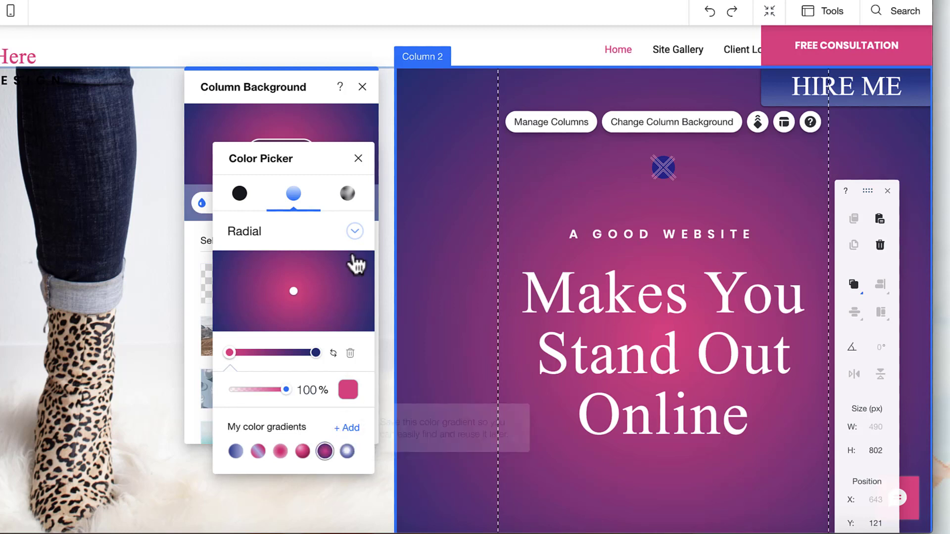
left_click(358, 158)
- Give the price-and-service-guide signup strip the saved fifth gradient from My color gradients
left_click(362, 87)
scroll(403, 238, "down", 5)
left_click(53, 356)
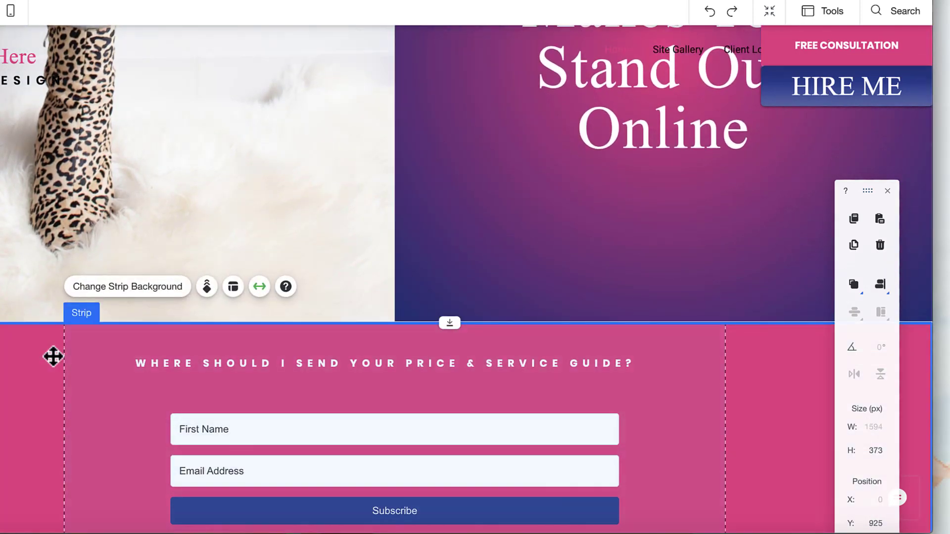
left_click(171, 287)
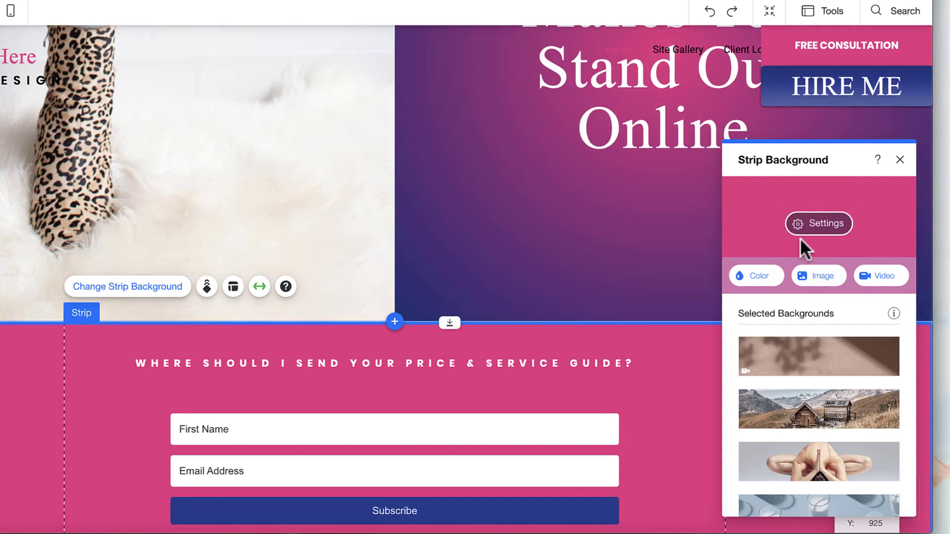
left_click(762, 275)
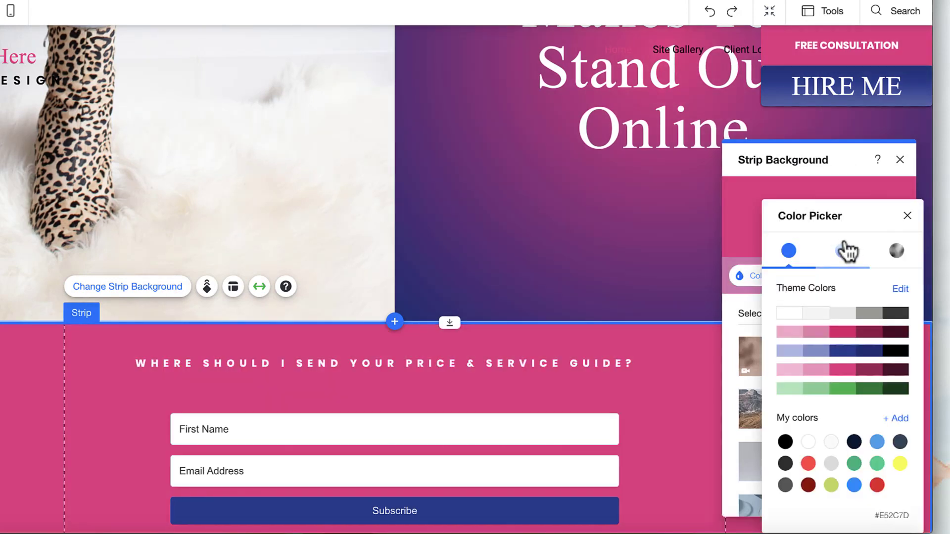
left_click(842, 251)
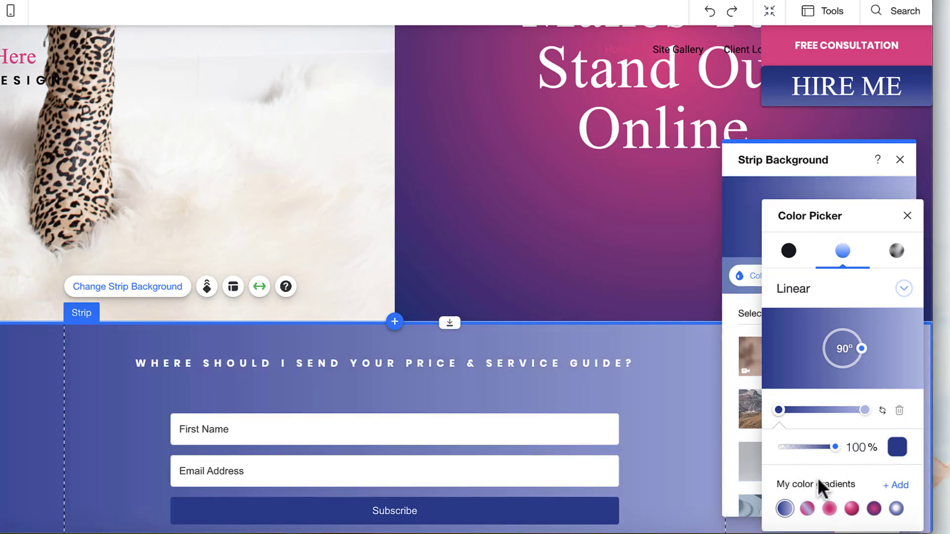
left_click(874, 508)
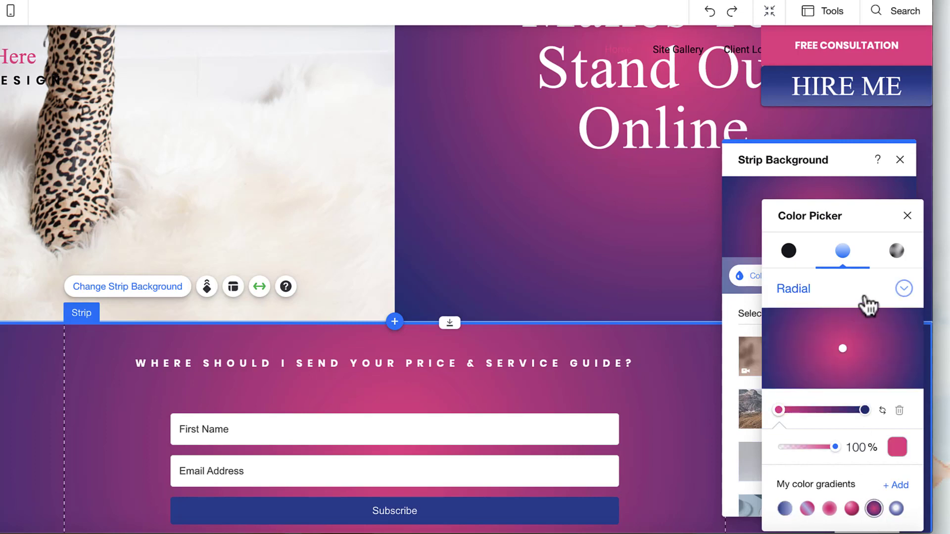
left_click(907, 216)
left_click(900, 159)
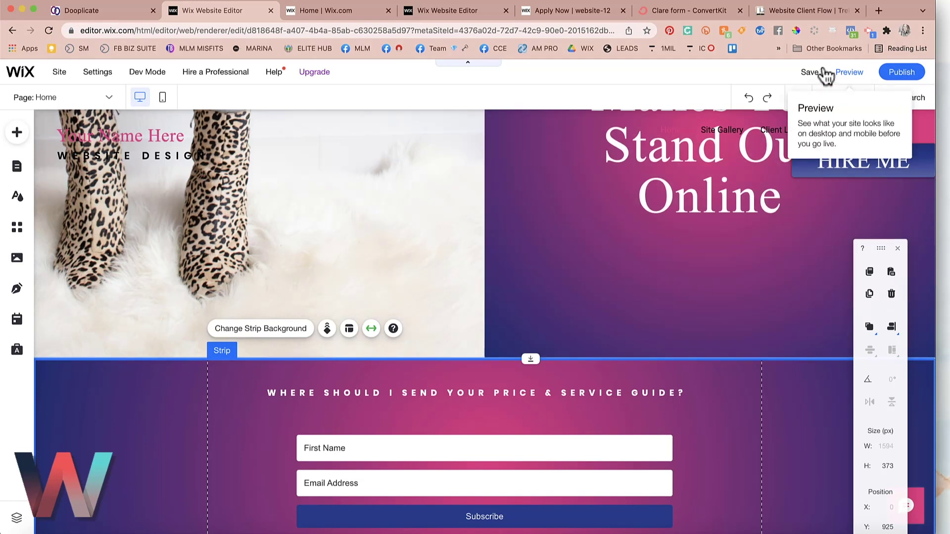
left_click(691, 2)
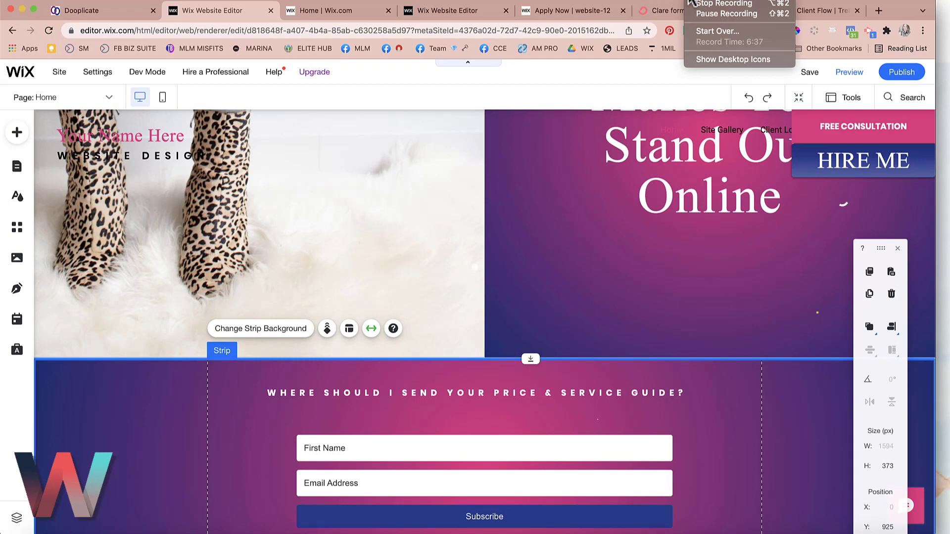